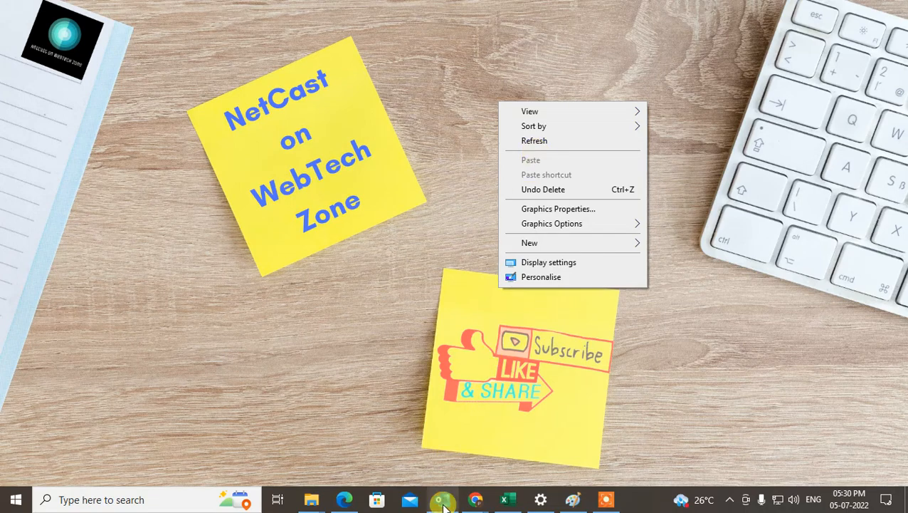
# - Switch to Outlook on the web in Edge and close the open settings to return to the inbox
pyautogui.click(350, 500)
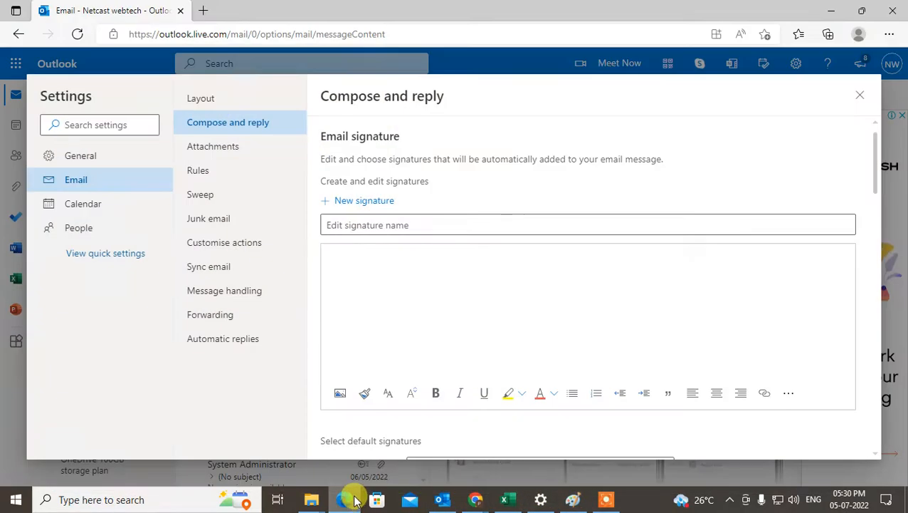
pyautogui.click(860, 95)
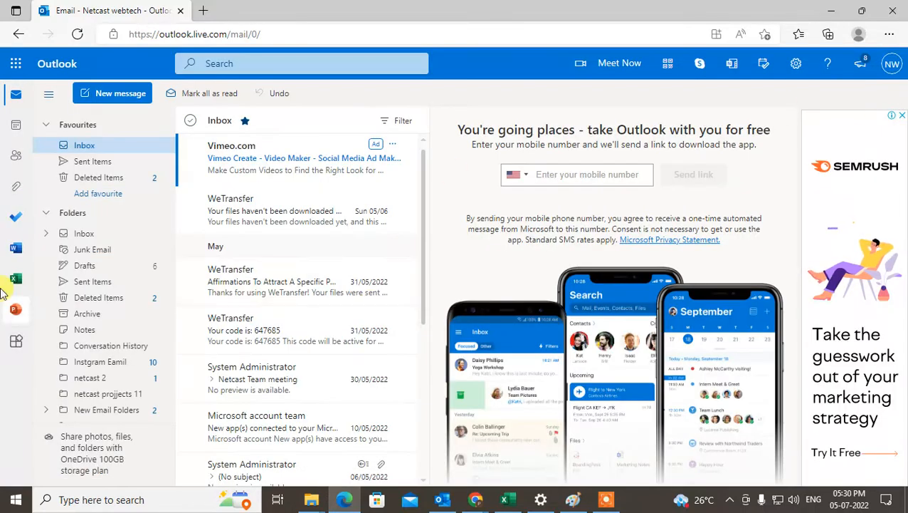
pyautogui.moveTo(158, 33); pyautogui.dragTo(213, 32)
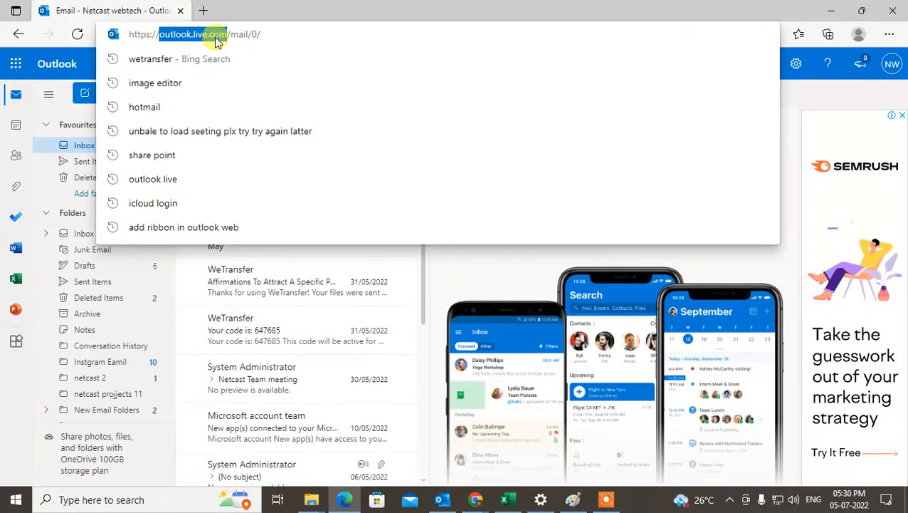
pyautogui.click(846, 94)
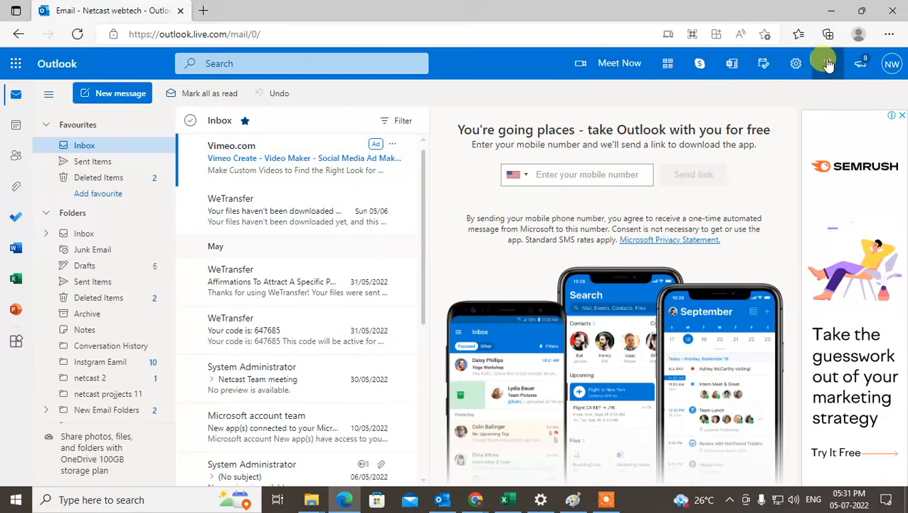
# - Open the full Outlook settings at the Compose and reply options for email
pyautogui.click(797, 66)
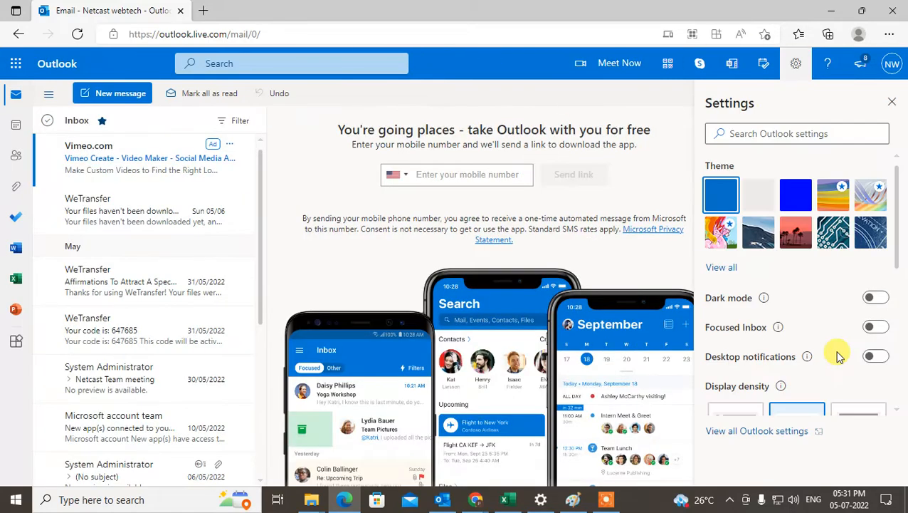
pyautogui.click(740, 432)
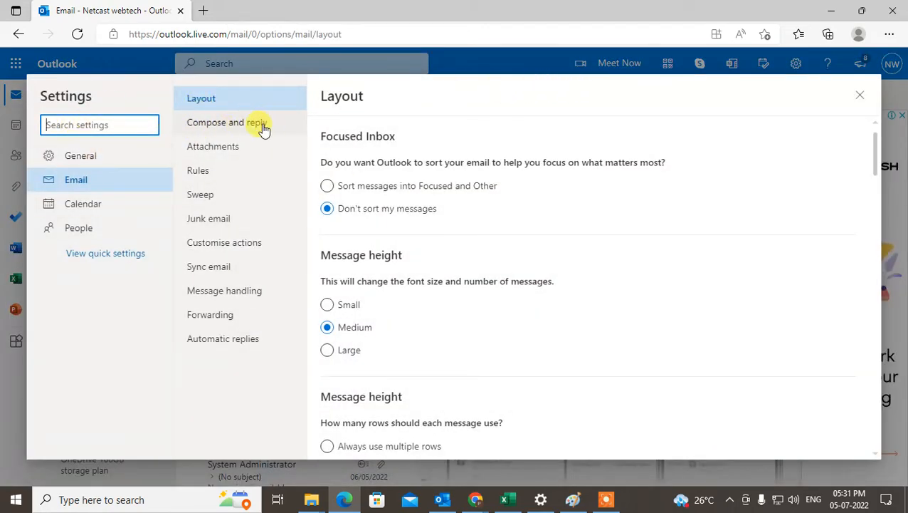
pyautogui.click(75, 182)
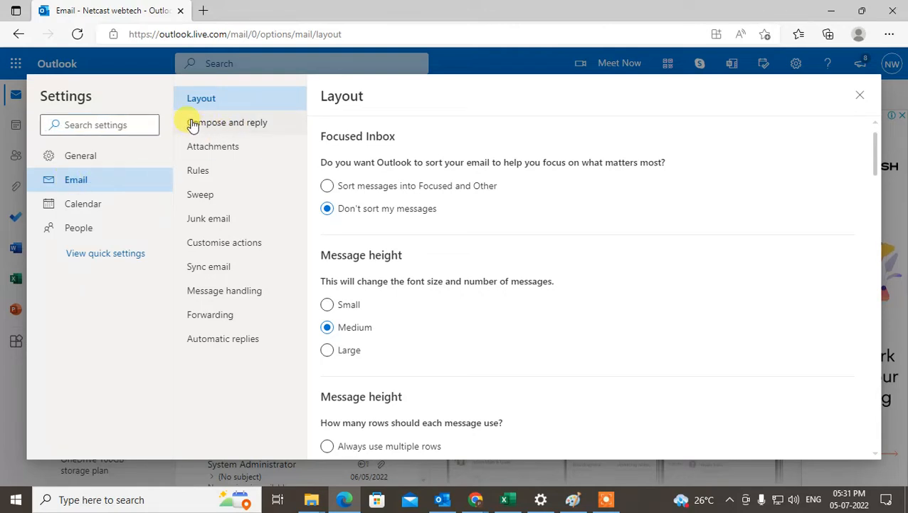
pyautogui.click(228, 125)
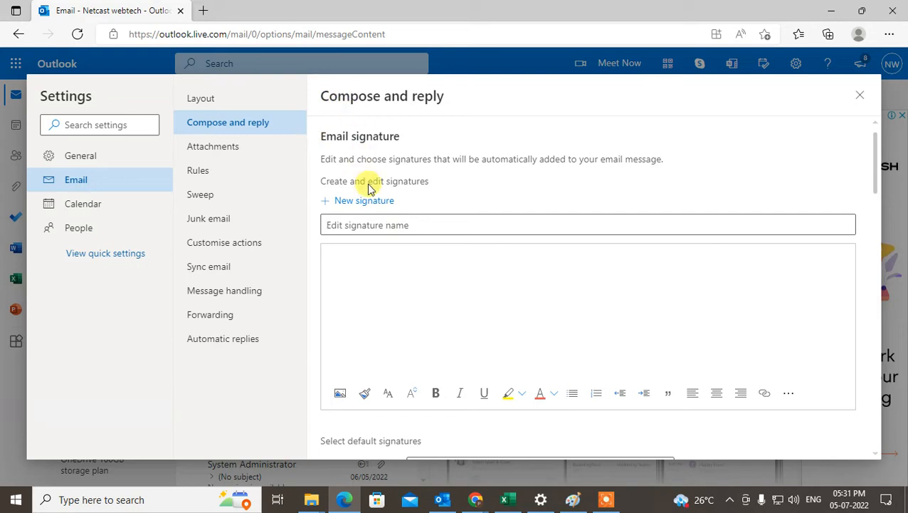
pyautogui.scroll(-3, 459, 251)
pyautogui.scroll(2, 458, 258)
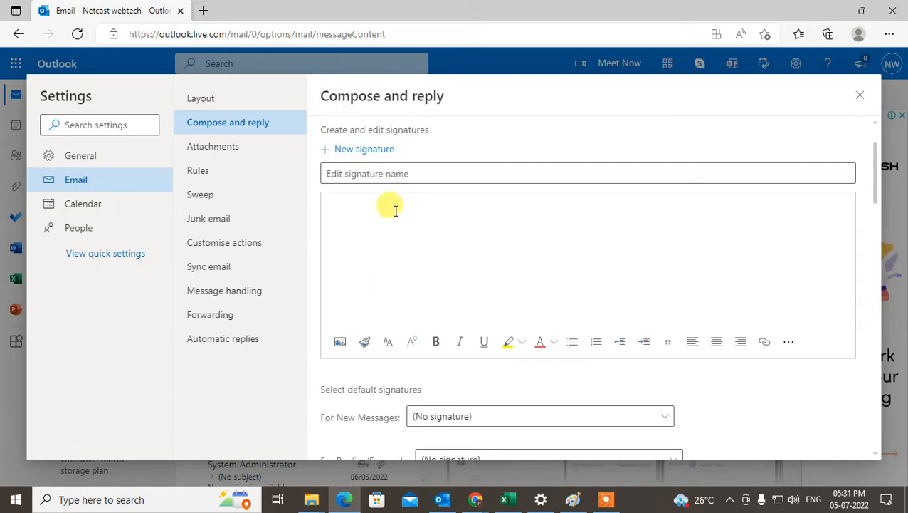
# - Name the new email signature "netcast 1"
pyautogui.click(341, 178)
pyautogui.scroll(-2, 549, 251)
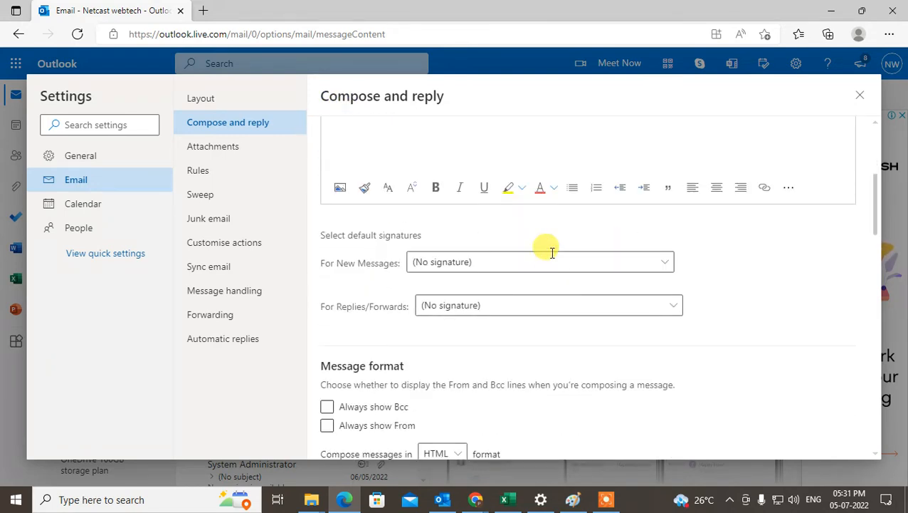
pyautogui.scroll(2, 552, 262)
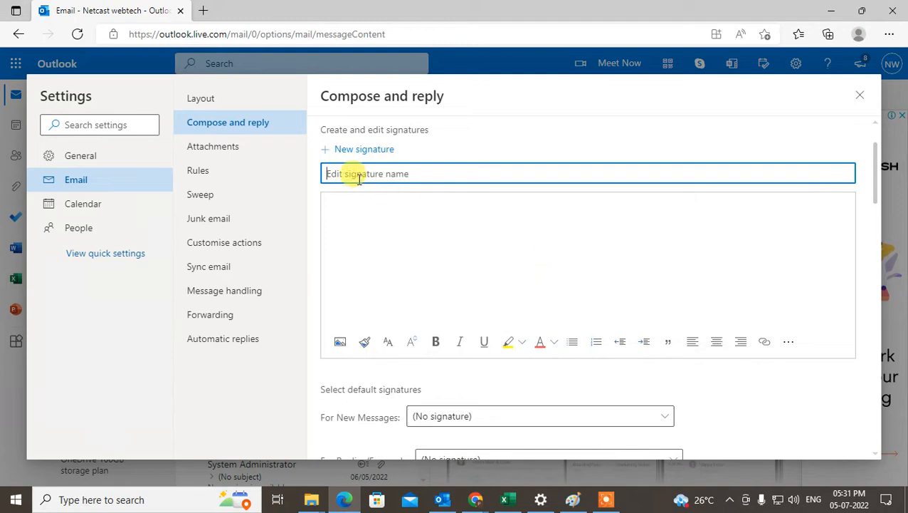
pyautogui.write('netcast')
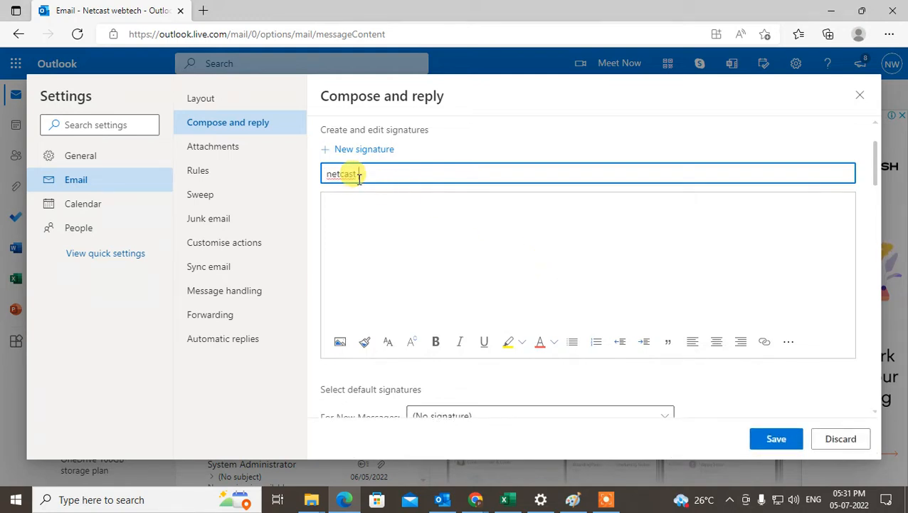
pyautogui.write(' 1')
pyautogui.moveTo(378, 174); pyautogui.dragTo(279, 174)
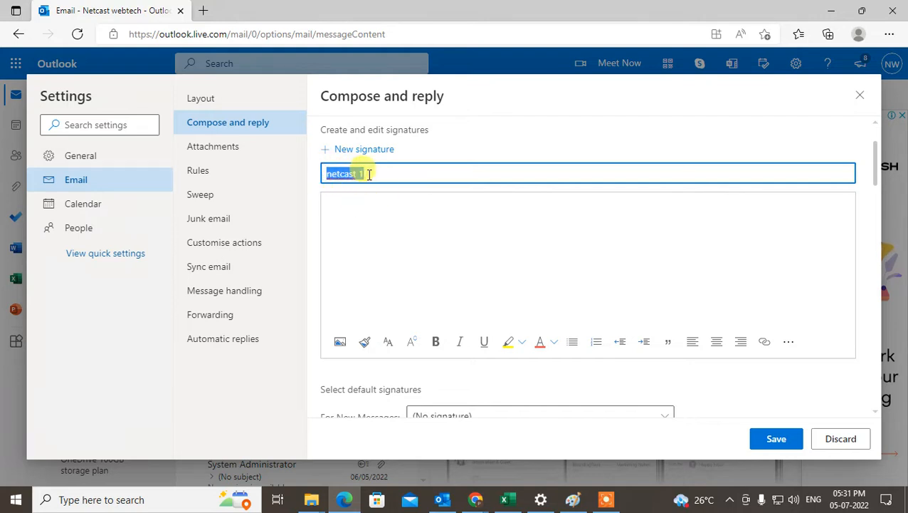
pyautogui.click(331, 202)
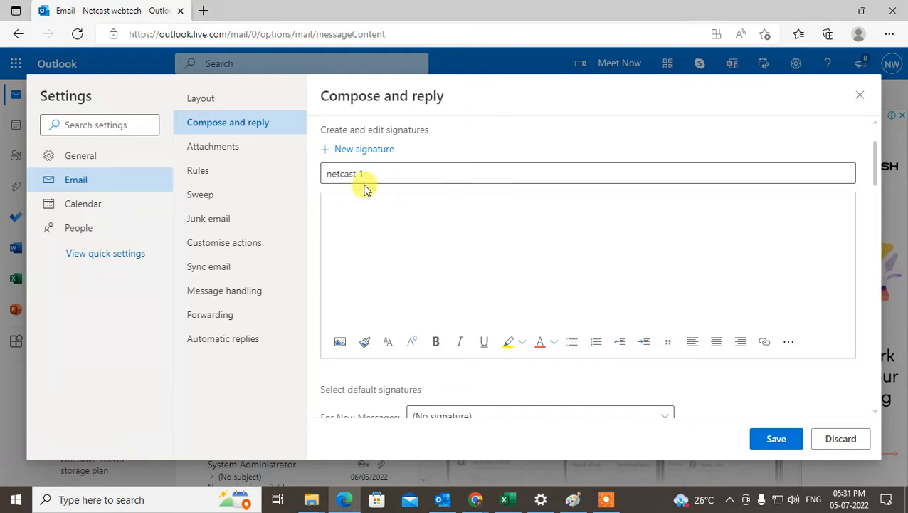
pyautogui.moveTo(371, 173); pyautogui.dragTo(299, 174)
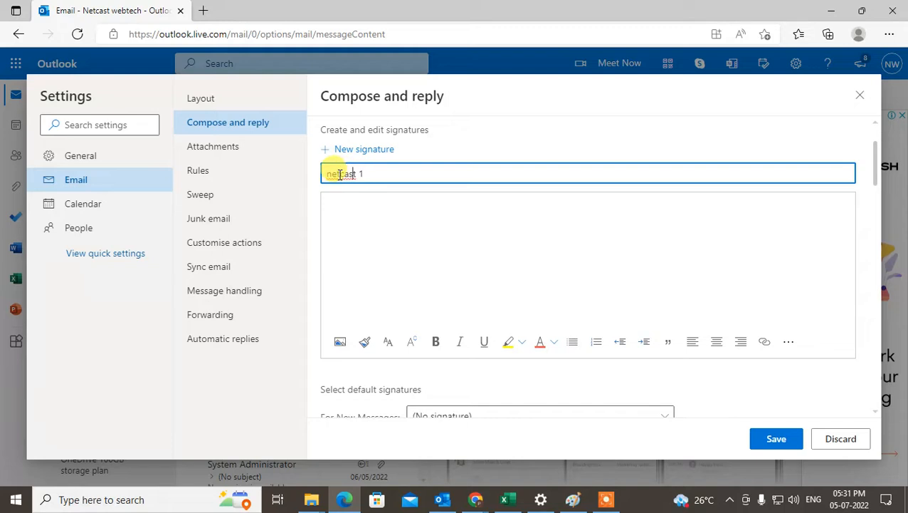
pyautogui.click(349, 198)
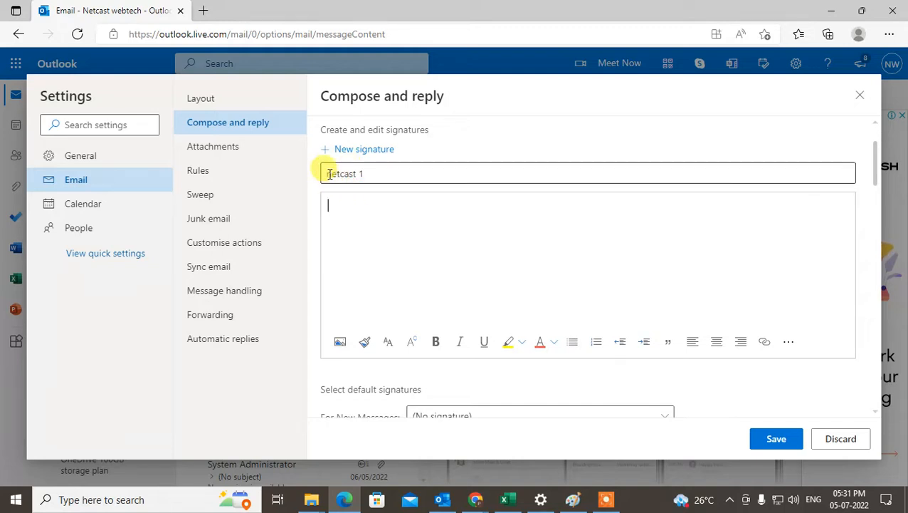
pyautogui.moveTo(330, 175); pyautogui.dragTo(389, 173)
# - Write "Thanks & regards" and "Netcast webtech" on two lines as the signature text and make the first line bold
pyautogui.click(349, 205)
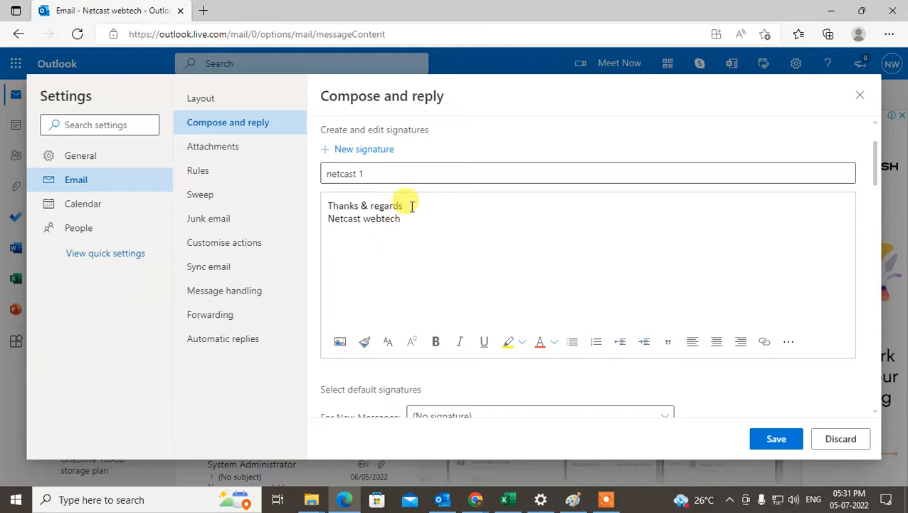
pyautogui.moveTo(411, 206); pyautogui.dragTo(315, 205)
pyautogui.click(436, 341)
pyautogui.click(369, 242)
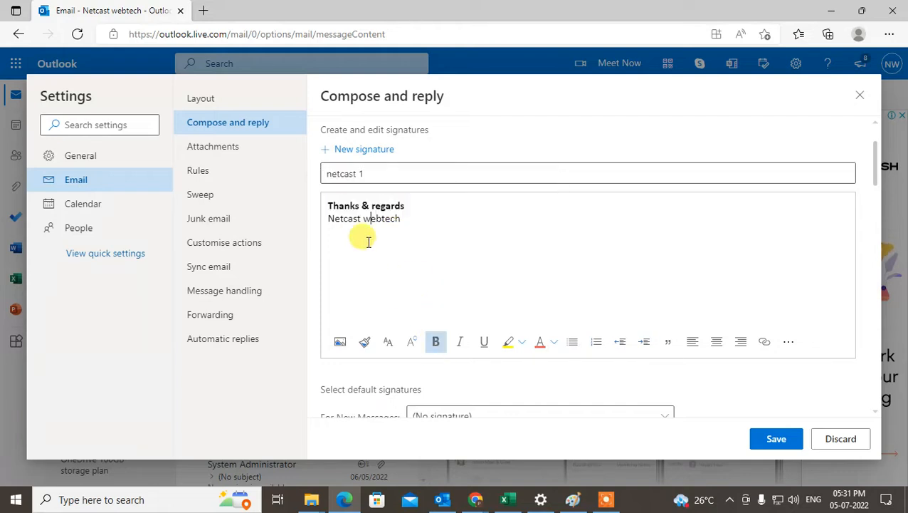
pyautogui.moveTo(403, 219); pyautogui.dragTo(292, 227)
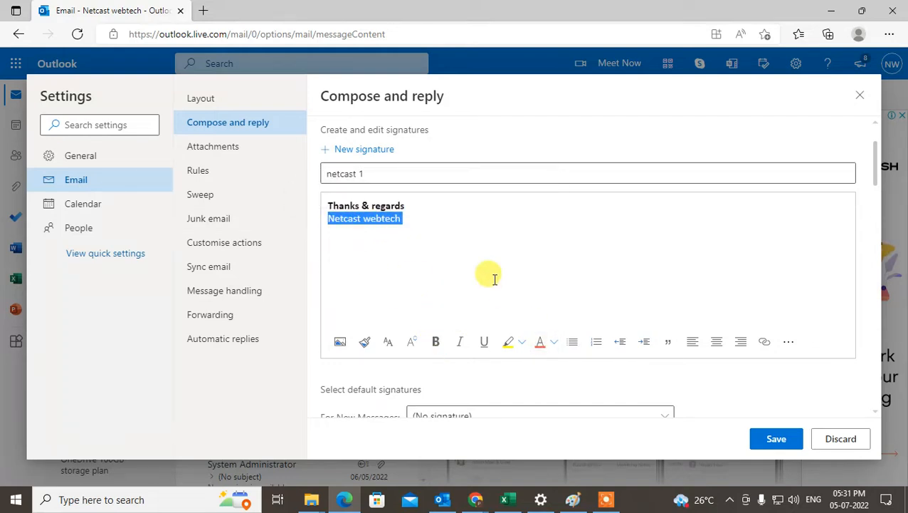
pyautogui.click(402, 250)
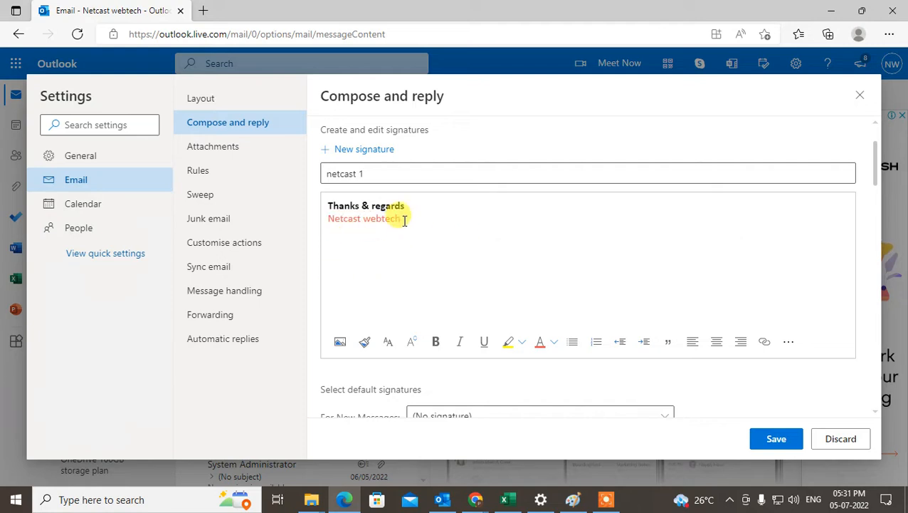
pyautogui.moveTo(404, 220); pyautogui.dragTo(318, 222)
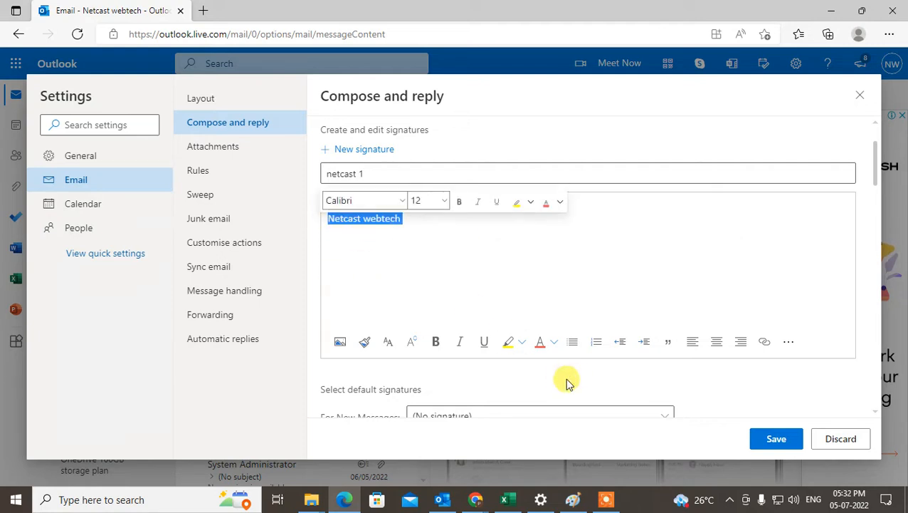
pyautogui.click(764, 342)
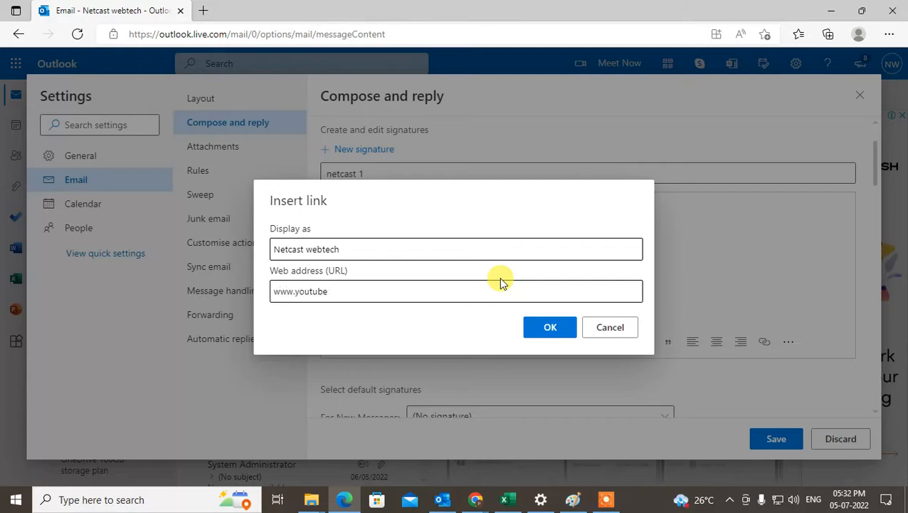
pyautogui.write('www.youtube.com')
pyautogui.click(550, 327)
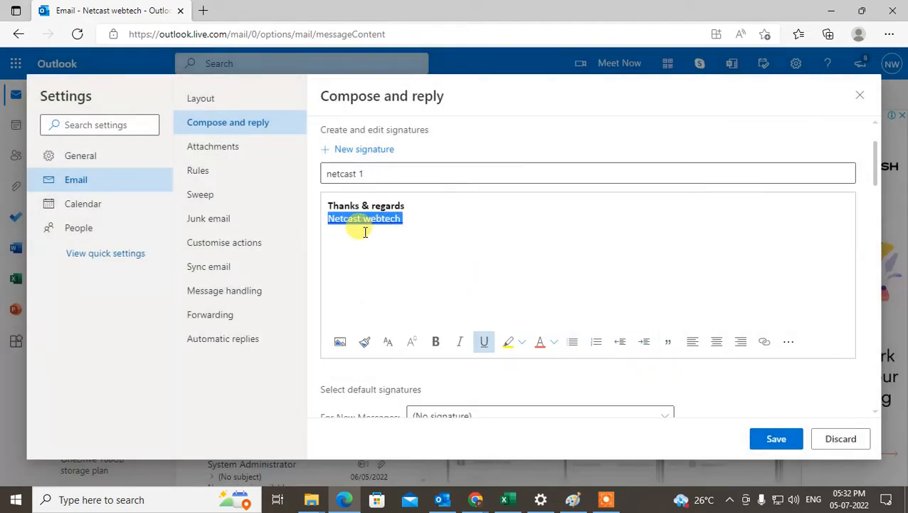
pyautogui.click(356, 225)
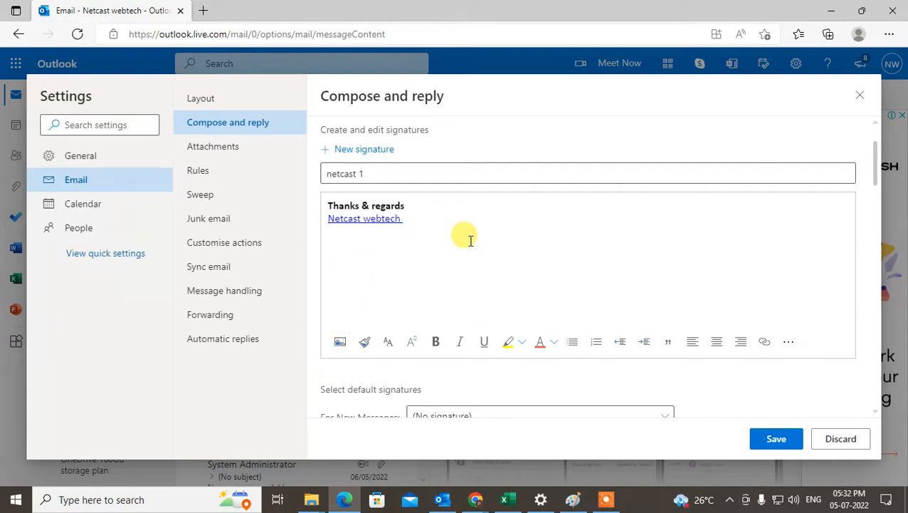
# - Check the default signature choices for new messages and save the netcast 1 signature
pyautogui.scroll(-2, 474, 247)
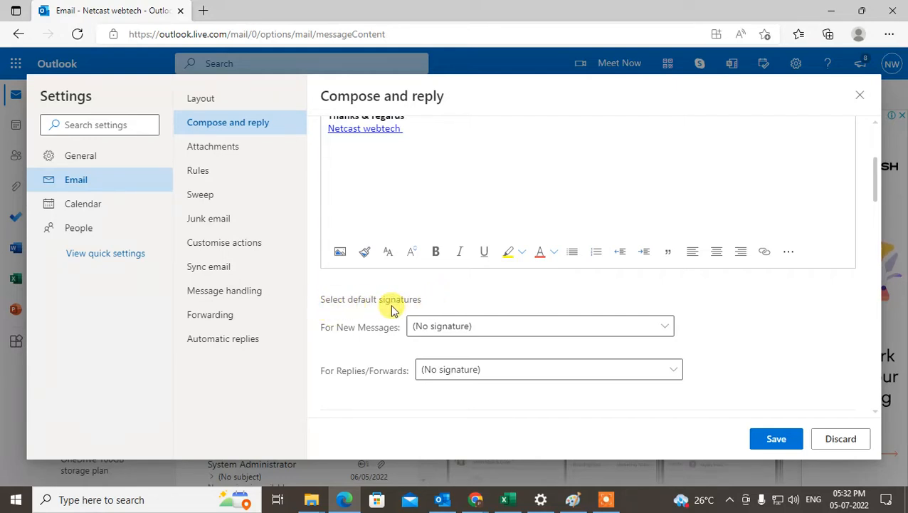
pyautogui.click(482, 334)
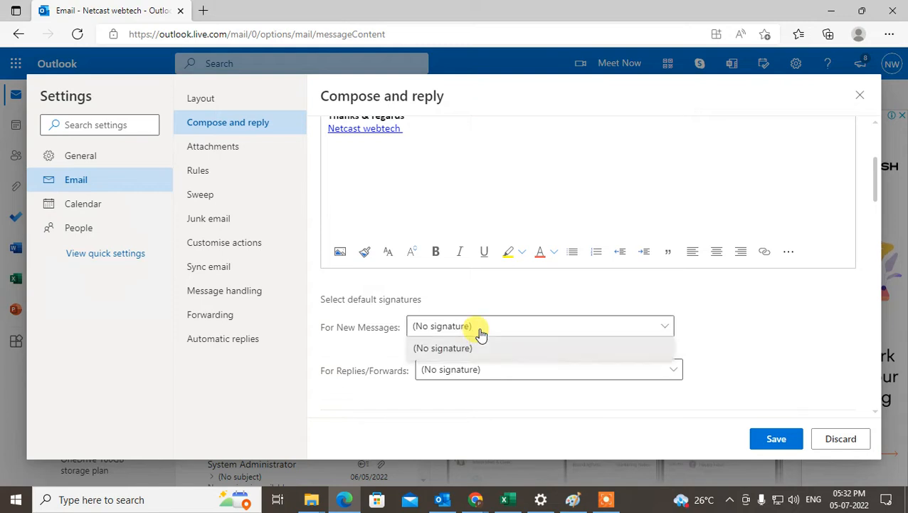
pyautogui.click(477, 299)
pyautogui.scroll(3, 427, 235)
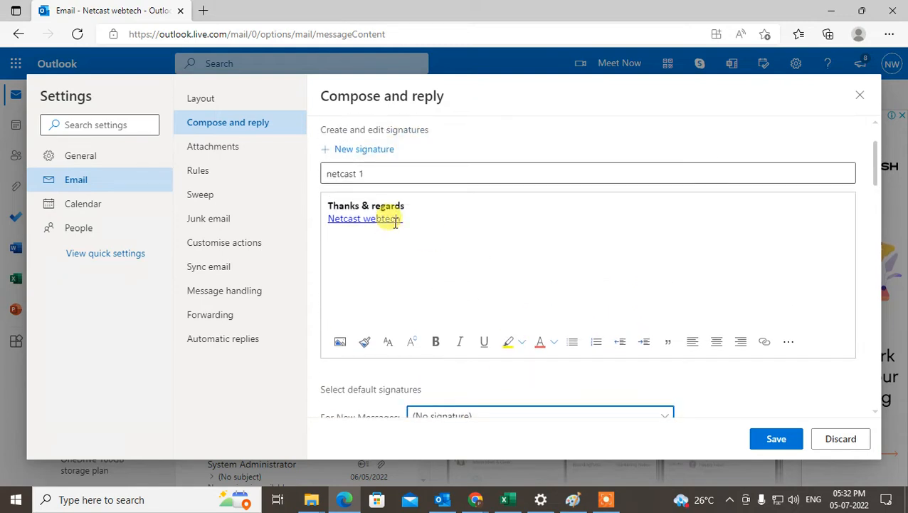
pyautogui.scroll(-2, 427, 210)
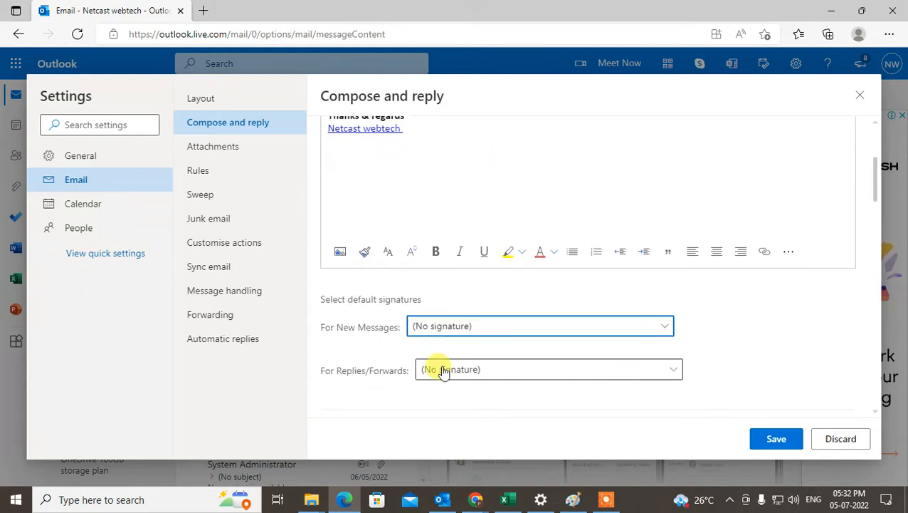
pyautogui.scroll(2, 416, 325)
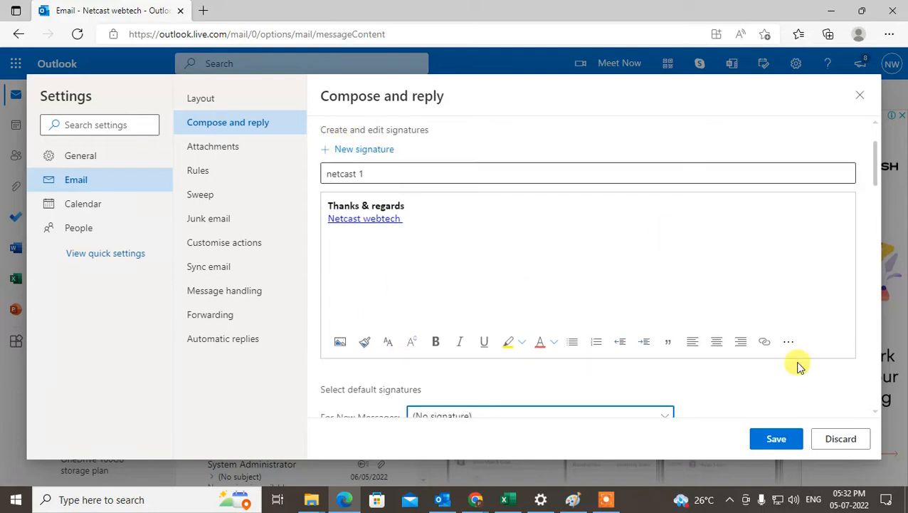
pyautogui.click(777, 440)
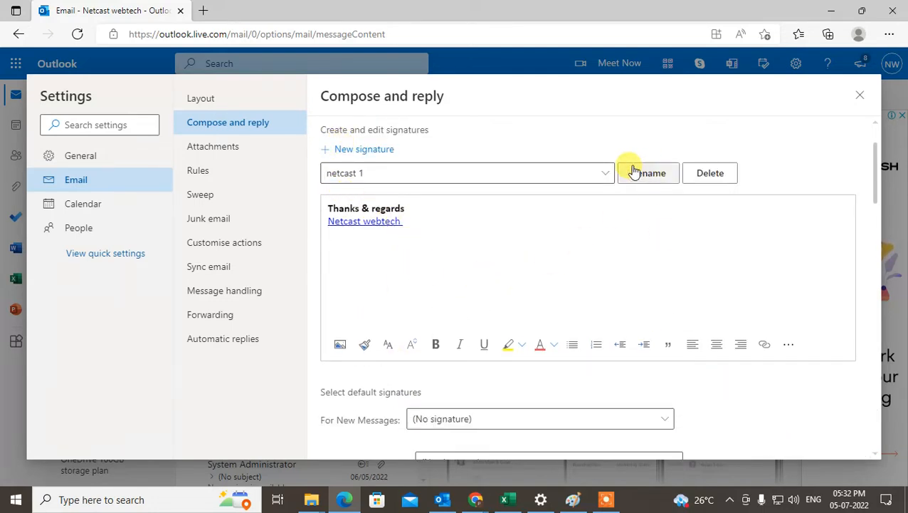
pyautogui.click(594, 174)
pyautogui.click(545, 227)
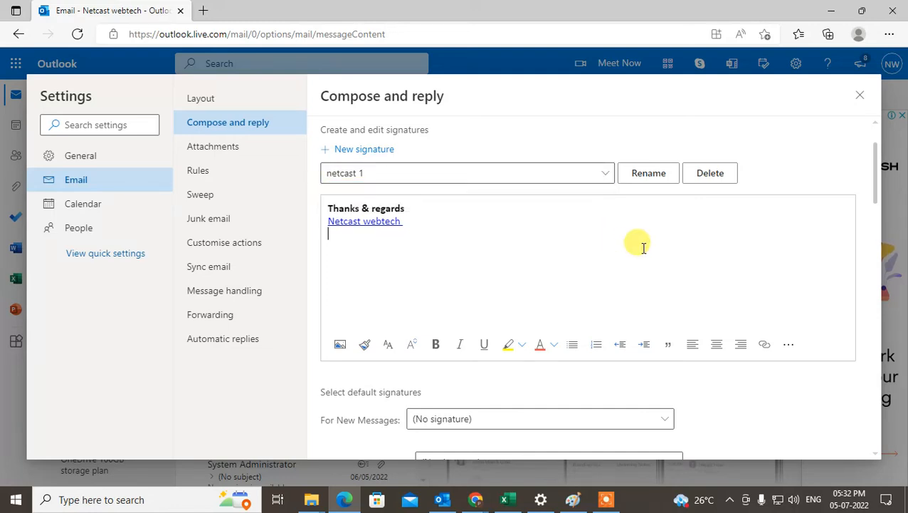
# - Create and save a second signature named "netcast 2" with the text "thanks webtech zone"
pyautogui.click(331, 152)
pyautogui.click(391, 175)
pyautogui.write('n')
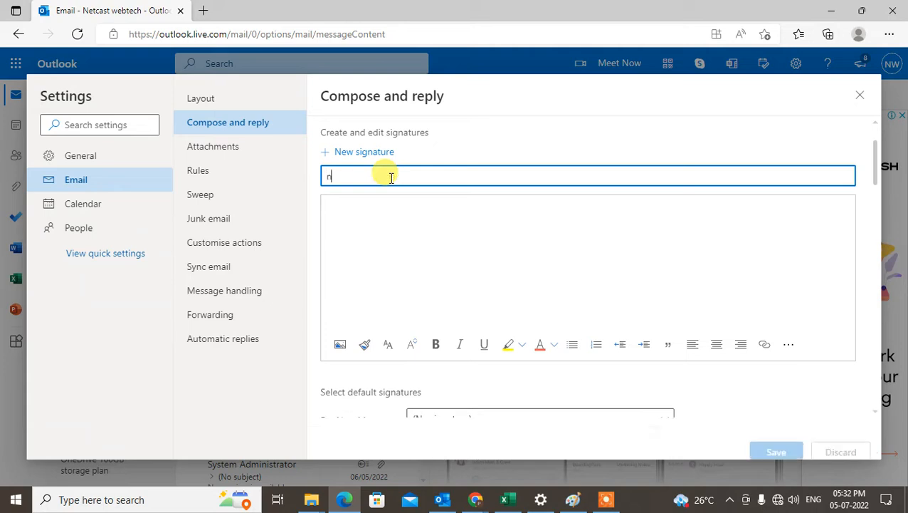
pyautogui.write('etcast 2')
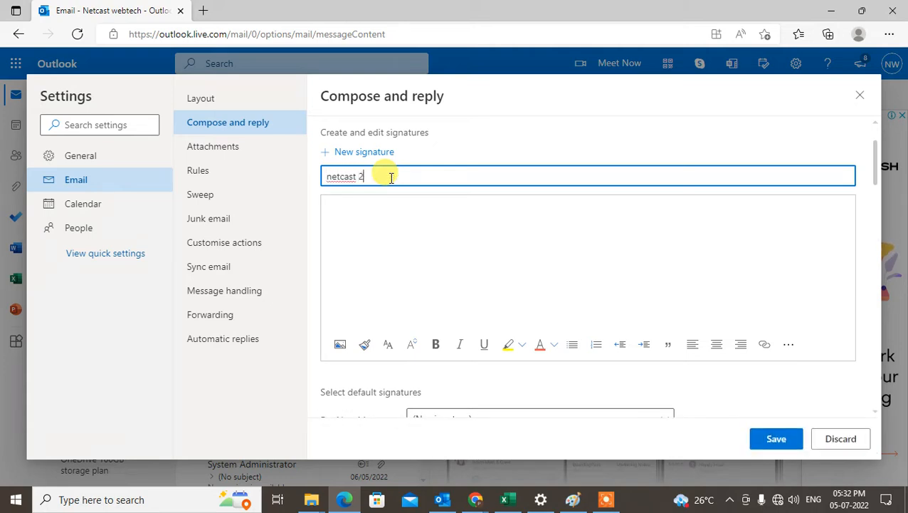
pyautogui.click(432, 235)
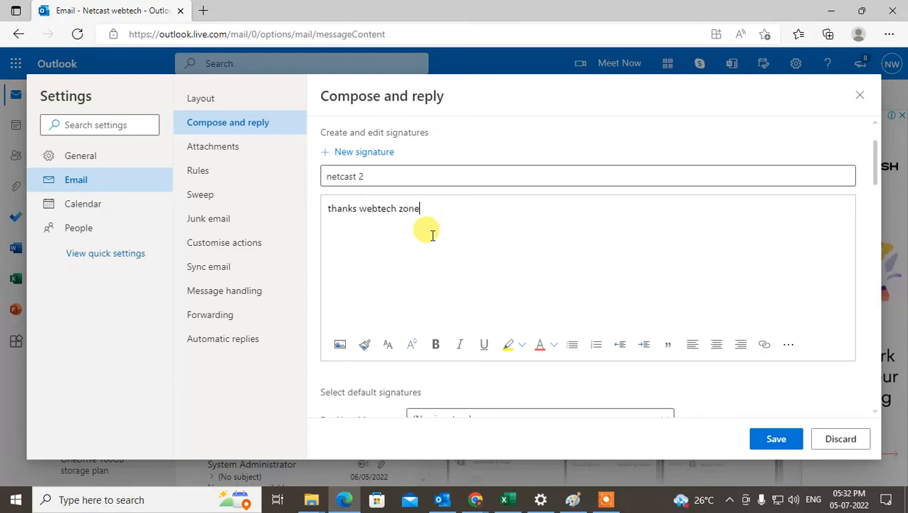
pyautogui.click(776, 443)
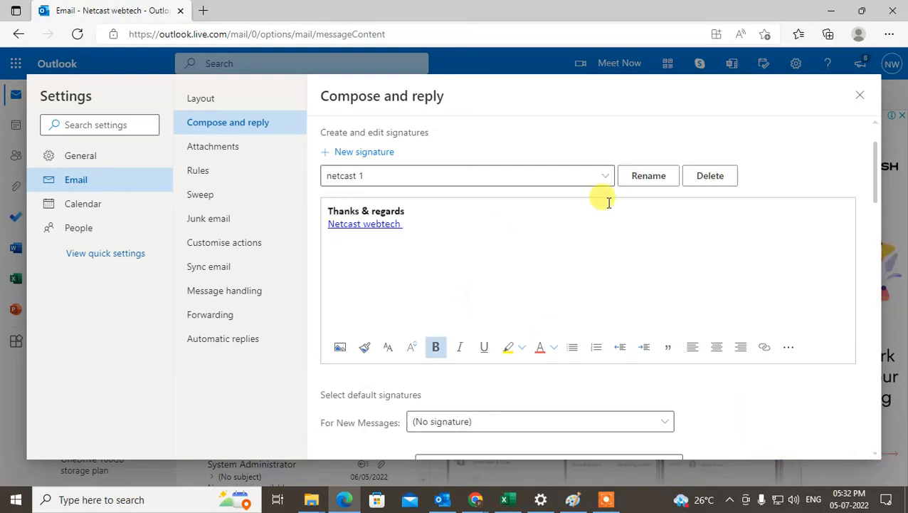
# - Open the netcast 2 signature for editing and add a second line reading "asdf asdf"
pyautogui.click(602, 180)
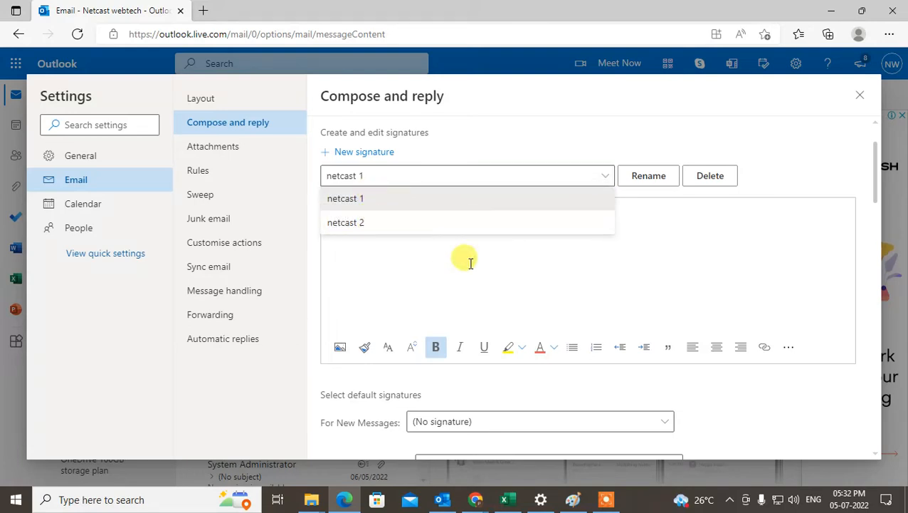
pyautogui.click(400, 233)
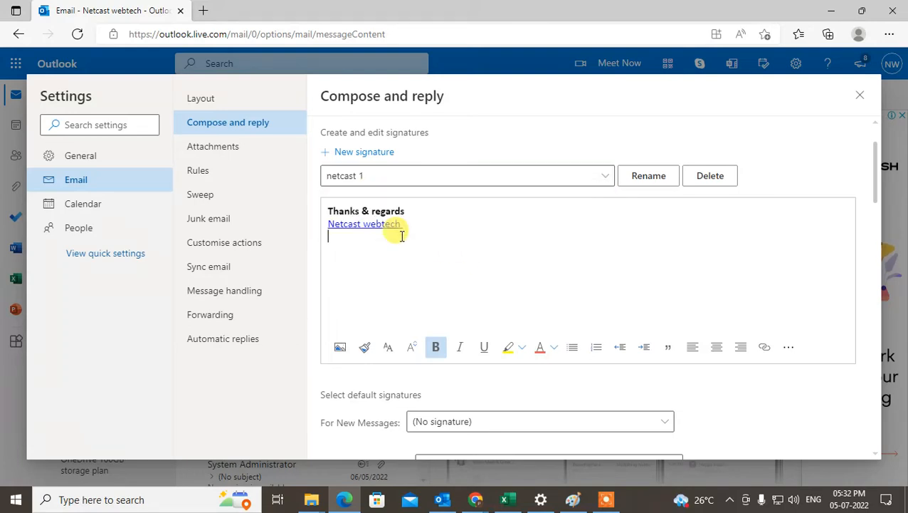
pyautogui.click(603, 177)
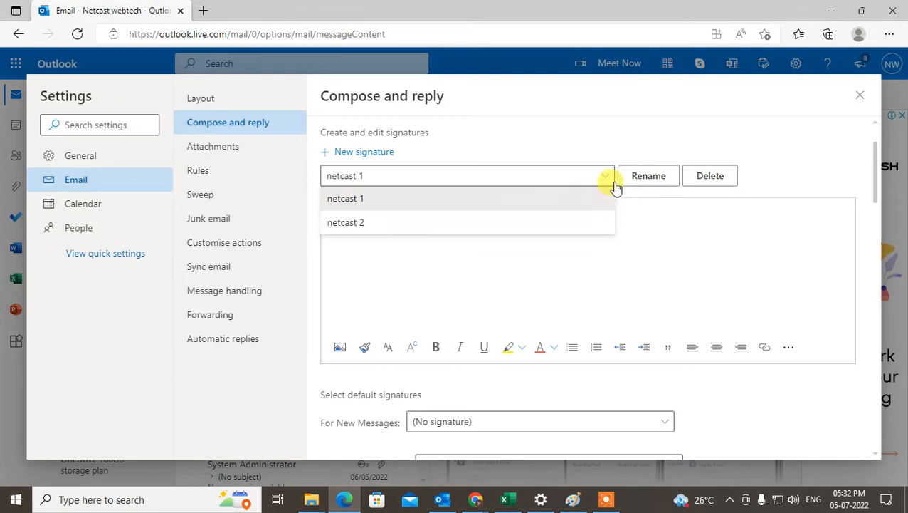
pyautogui.click(462, 224)
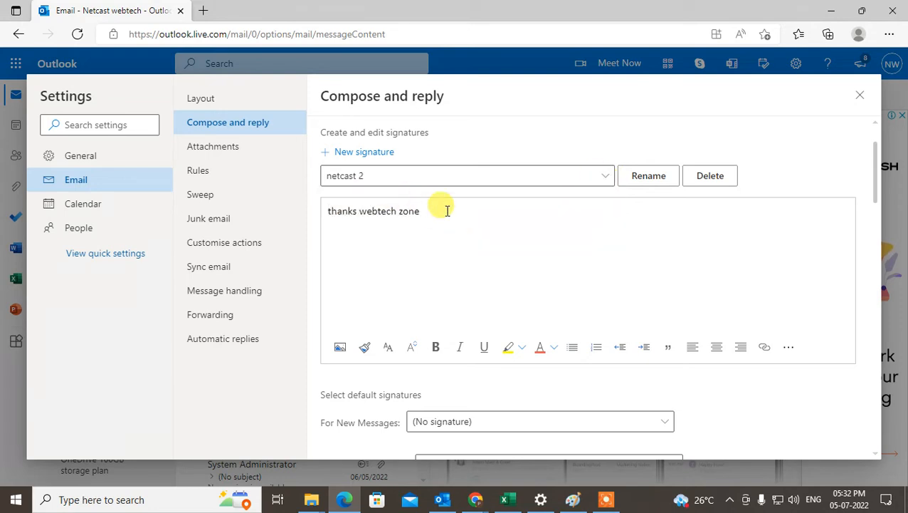
pyautogui.click(444, 220)
pyautogui.press('Return')
pyautogui.write('asdf asdf')
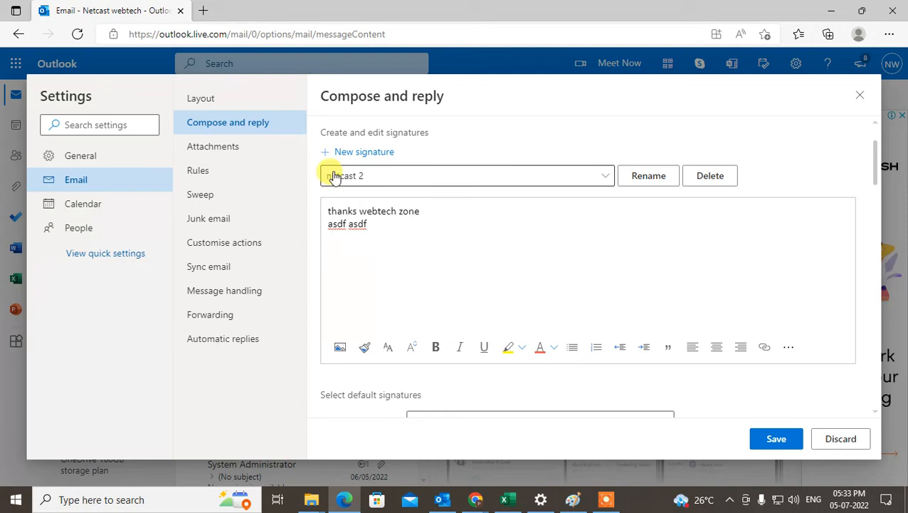
pyautogui.click(593, 178)
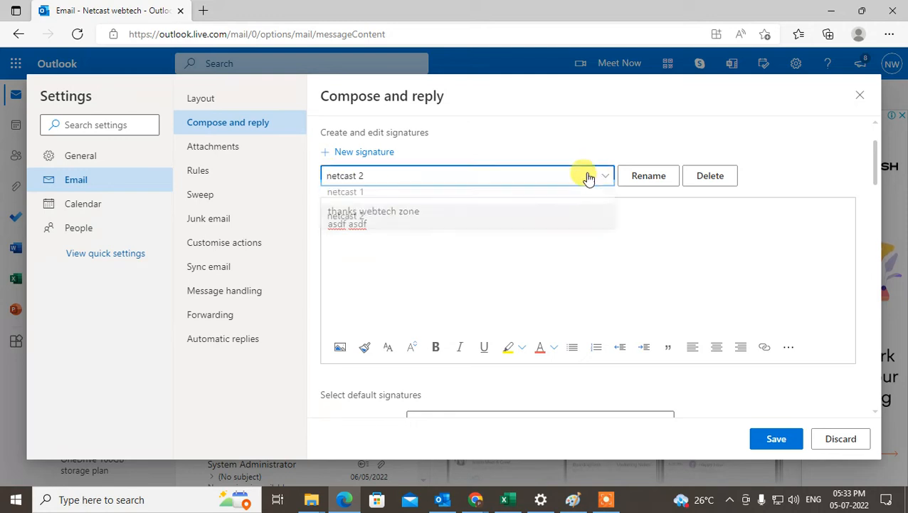
pyautogui.click(694, 211)
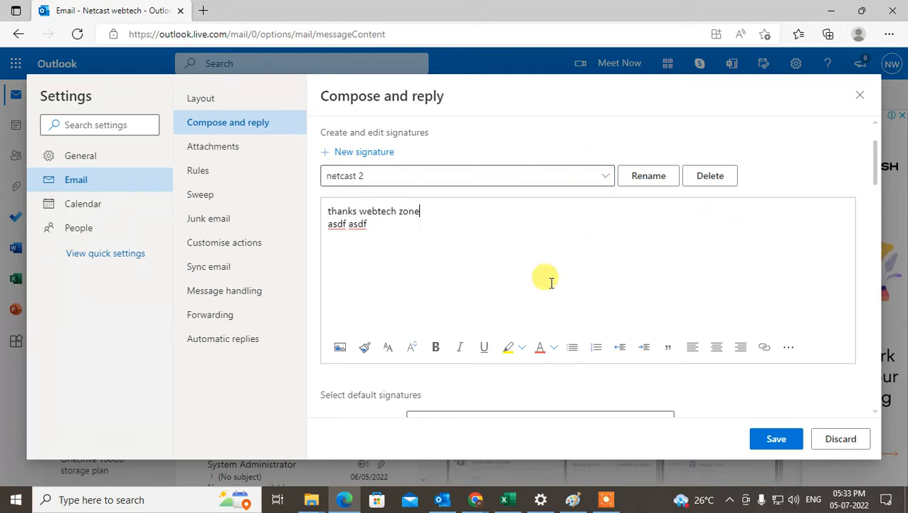
# - Set the default signatures to netcast 1 for new messages and netcast 2 for replies and forwards
pyautogui.scroll(-2, 544, 280)
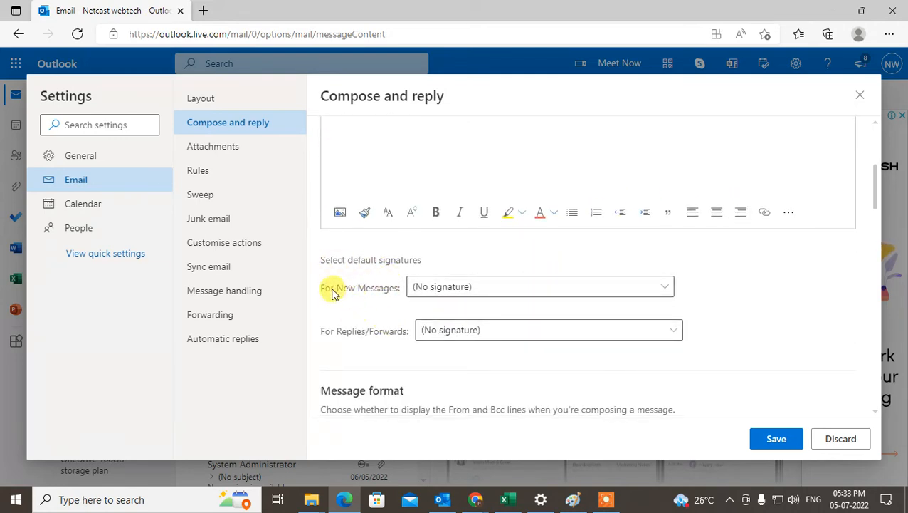
pyautogui.click(491, 289)
pyautogui.click(452, 334)
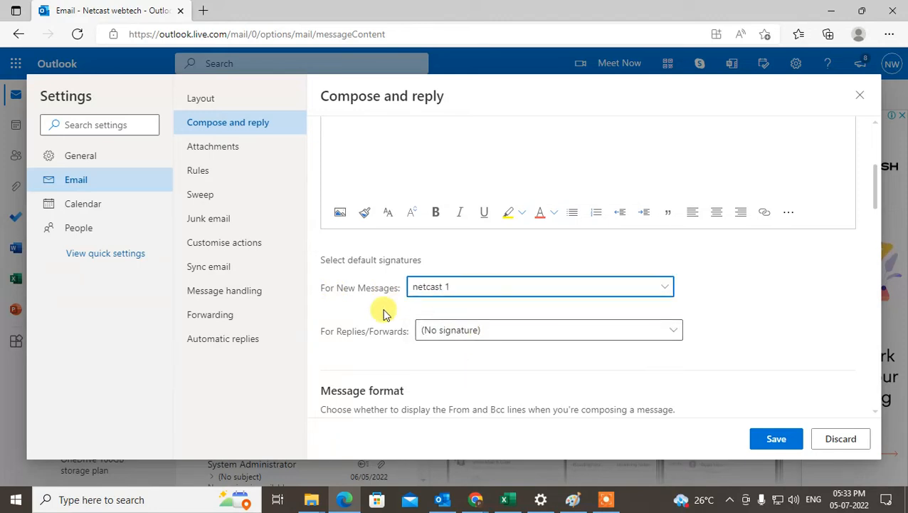
pyautogui.click(477, 332)
pyautogui.click(458, 400)
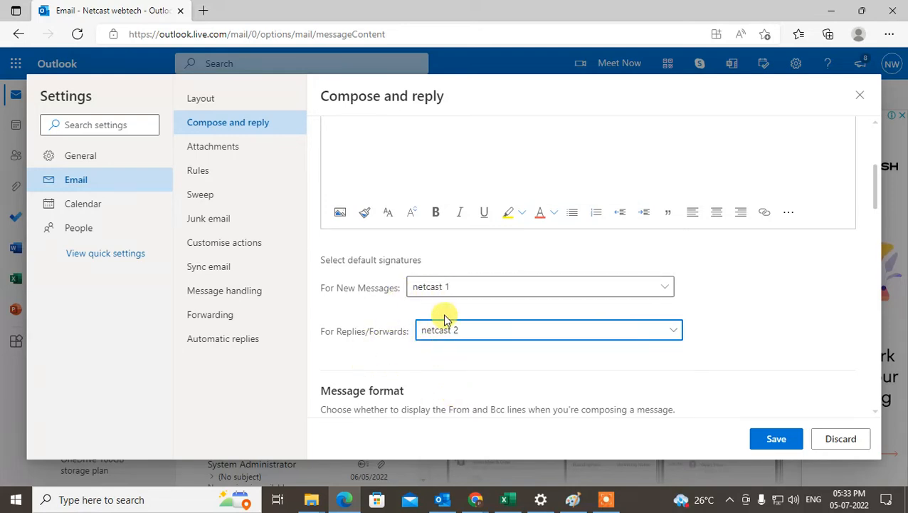
pyautogui.scroll(-1, 607, 289)
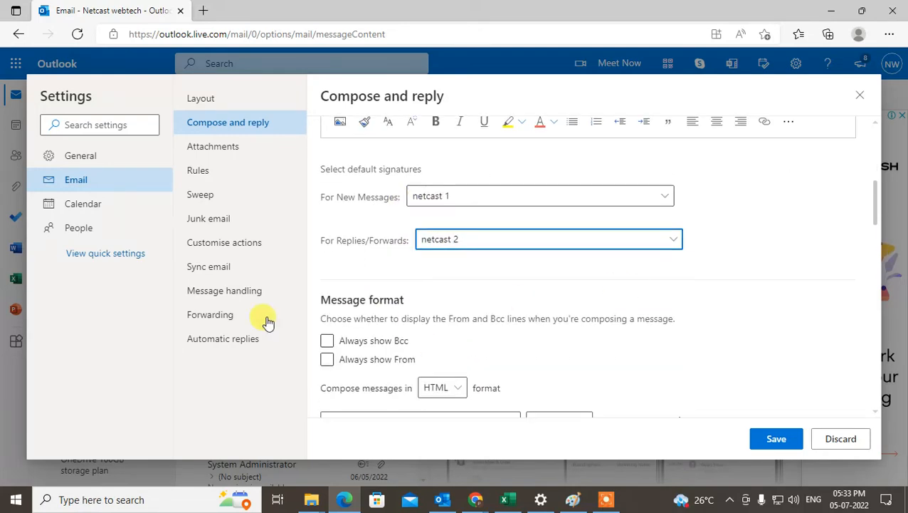
pyautogui.scroll(3, 459, 307)
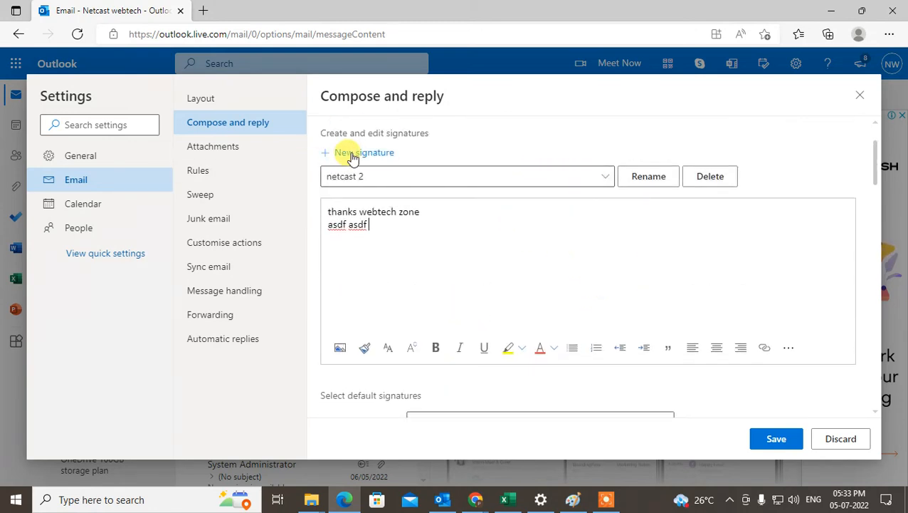
# - Delete the netcast 1 signature
pyautogui.click(394, 177)
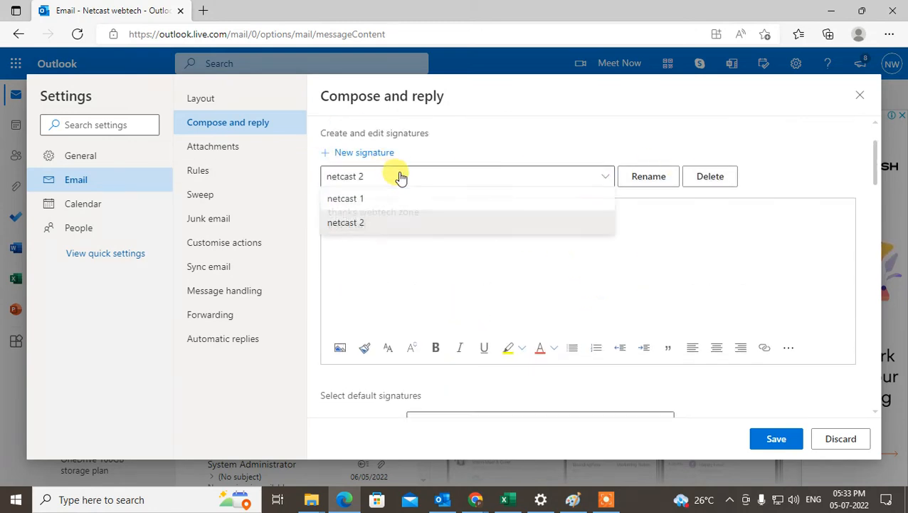
pyautogui.click(364, 203)
pyautogui.click(707, 177)
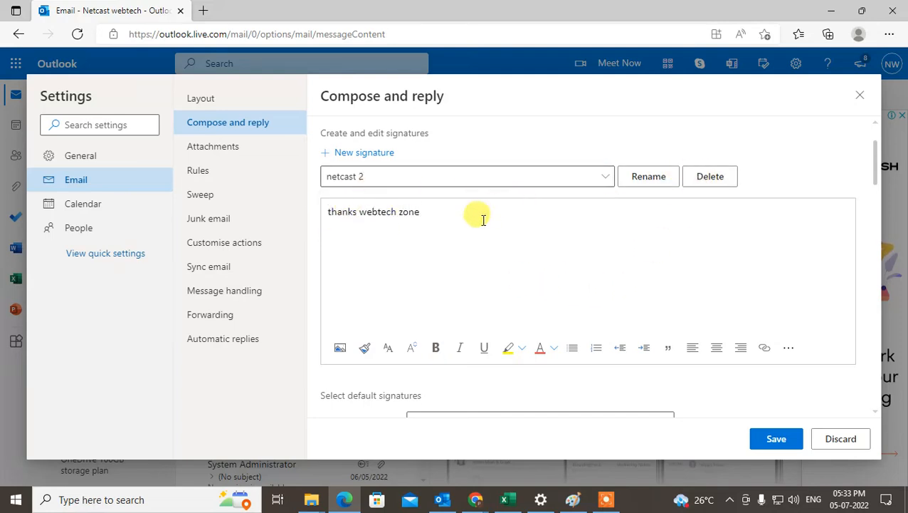
pyautogui.scroll(-2, 719, 374)
pyautogui.scroll(2, 427, 292)
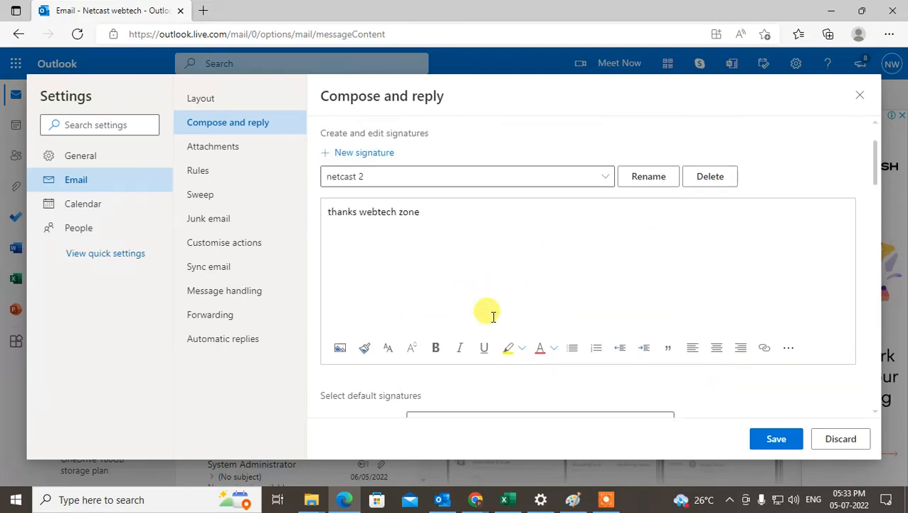
# - Set netcast 2 as the default signature for new messages and save the signature settings
pyautogui.scroll(-2, 492, 313)
pyautogui.click(459, 333)
pyautogui.click(448, 384)
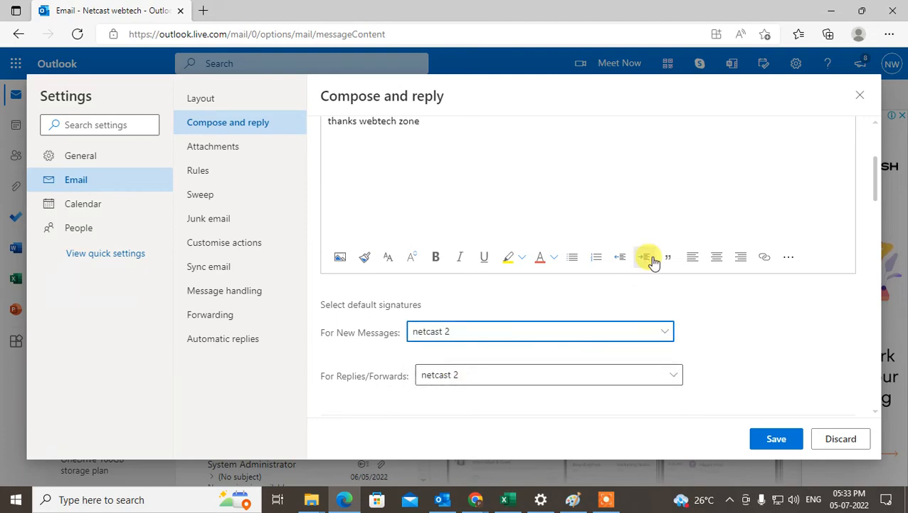
pyautogui.scroll(2, 653, 262)
pyautogui.click(777, 438)
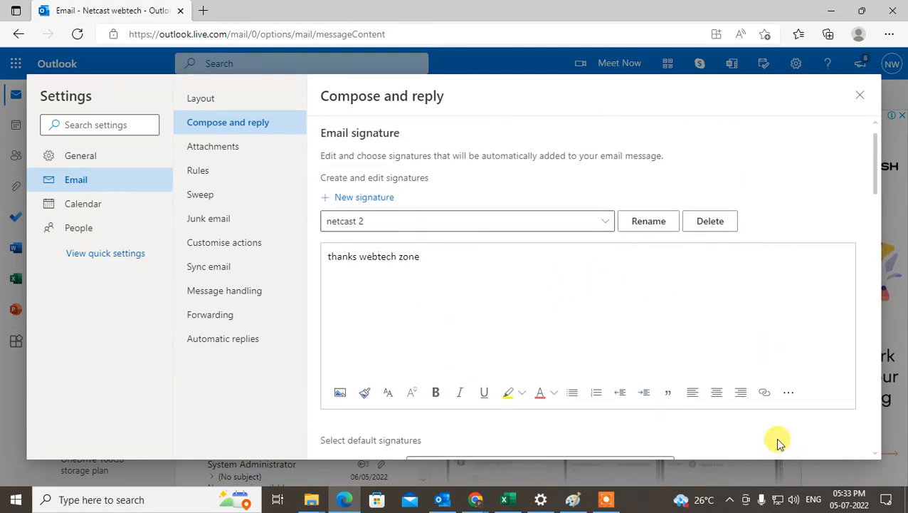
# - Close the settings and start a new message, selecting its signature line to check the default signature
pyautogui.scroll(-10, 648, 337)
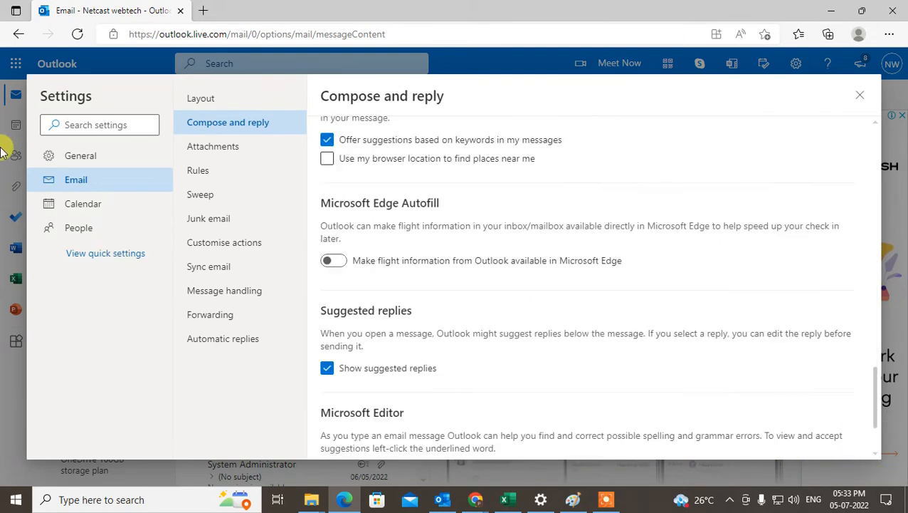
pyautogui.scroll(-1, 588, 288)
pyautogui.click(860, 94)
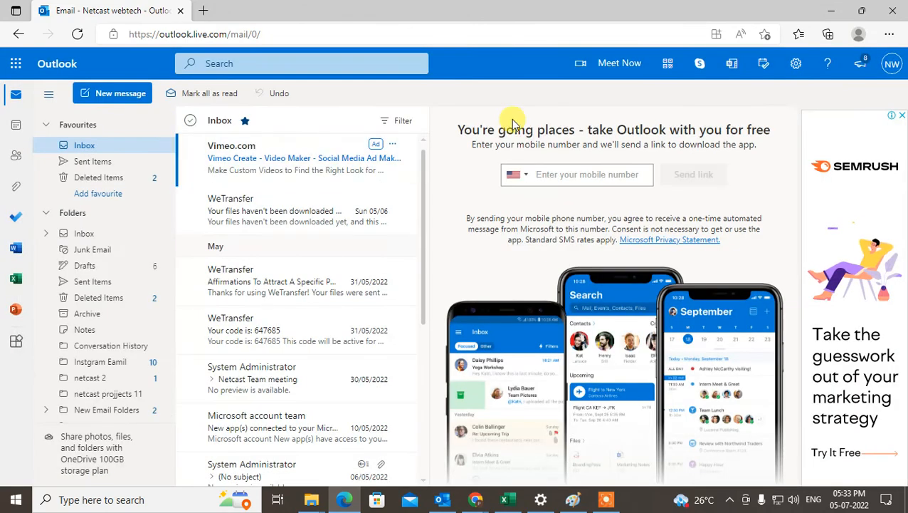
pyautogui.click(119, 103)
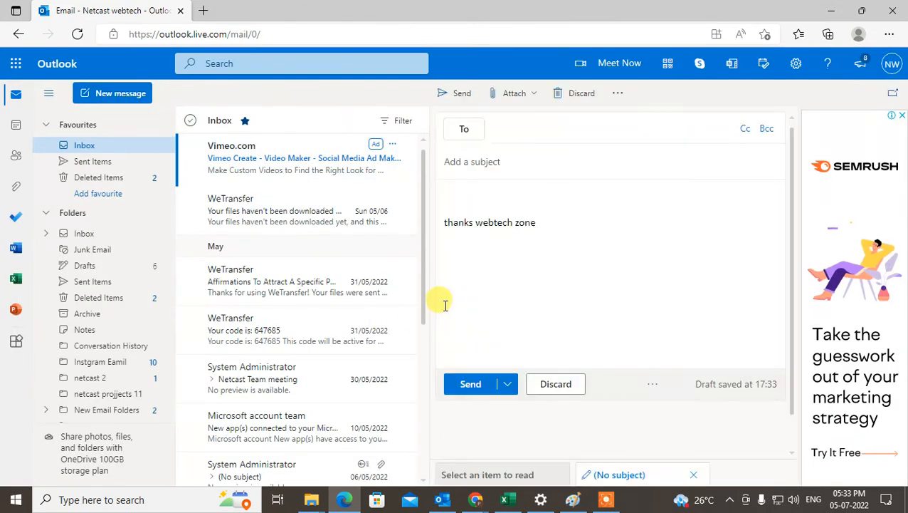
pyautogui.click(474, 221)
pyautogui.tripleClick(505, 217)
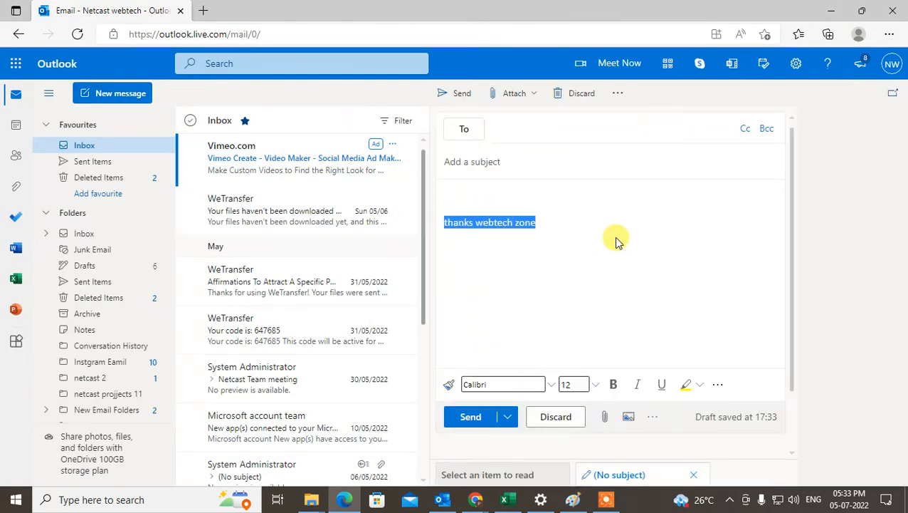
# - Check which signatures can be inserted into the draft, reselect its signature line and show the desktop
pyautogui.click(612, 97)
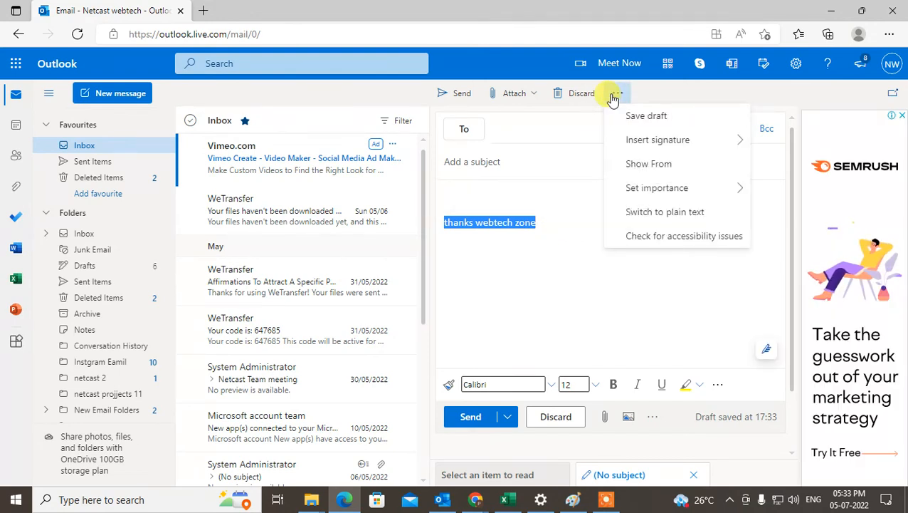
pyautogui.moveTo(662, 145)
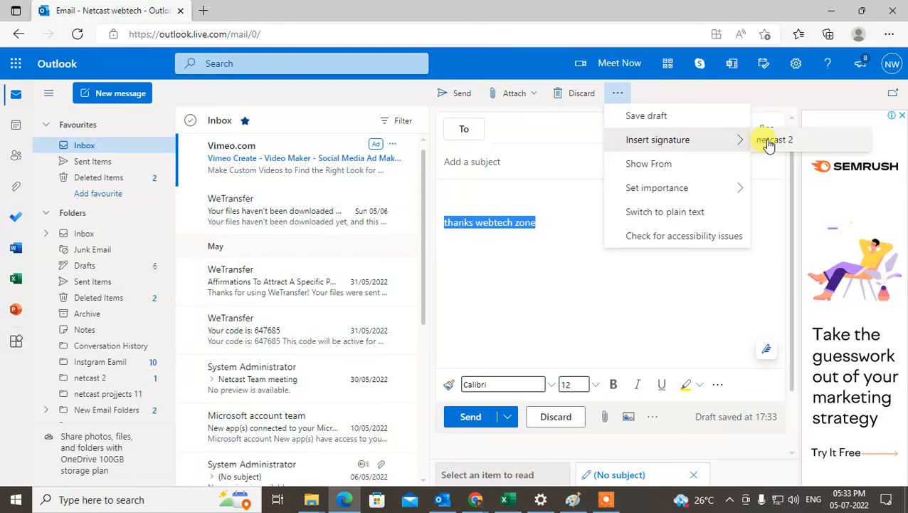
pyautogui.click(498, 252)
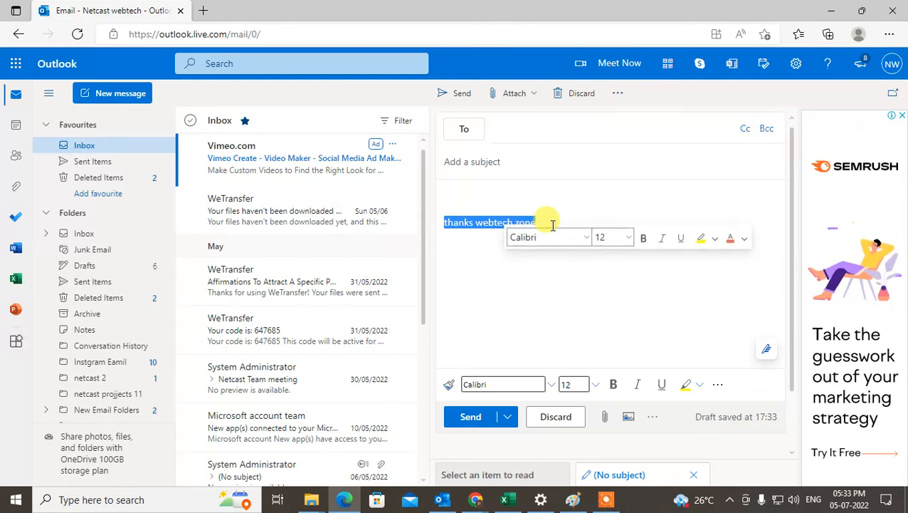
pyautogui.click(503, 262)
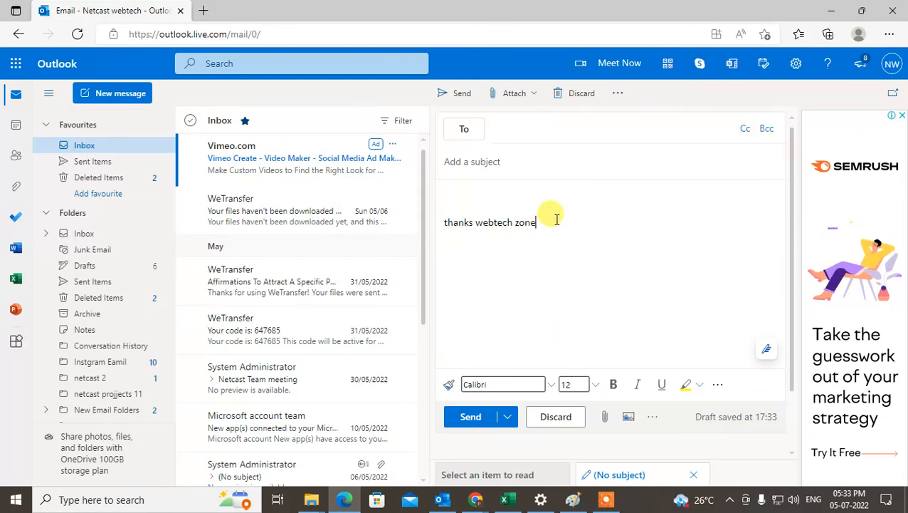
pyautogui.moveTo(545, 218); pyautogui.dragTo(438, 219)
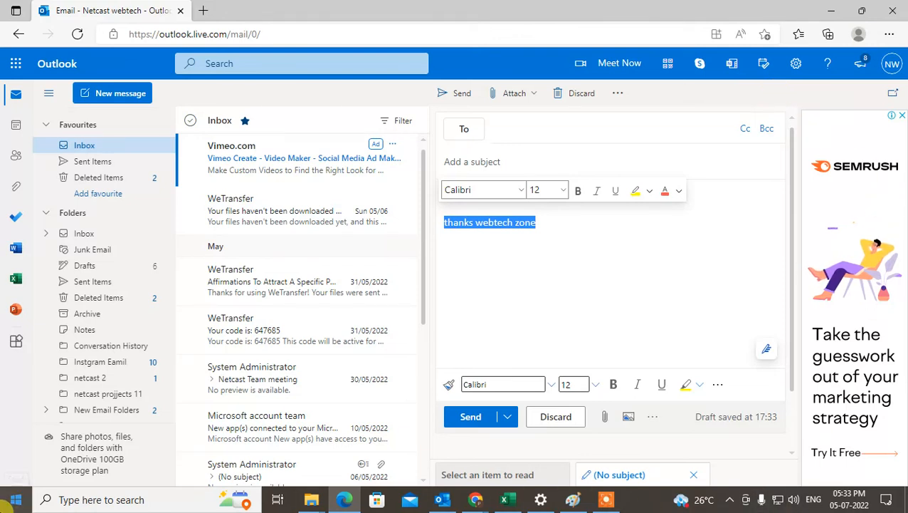
pyautogui.press('super+d')
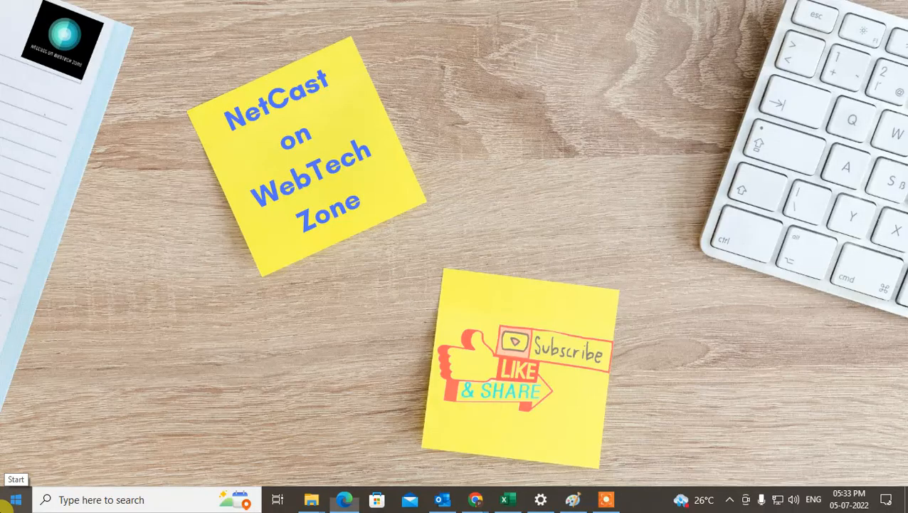